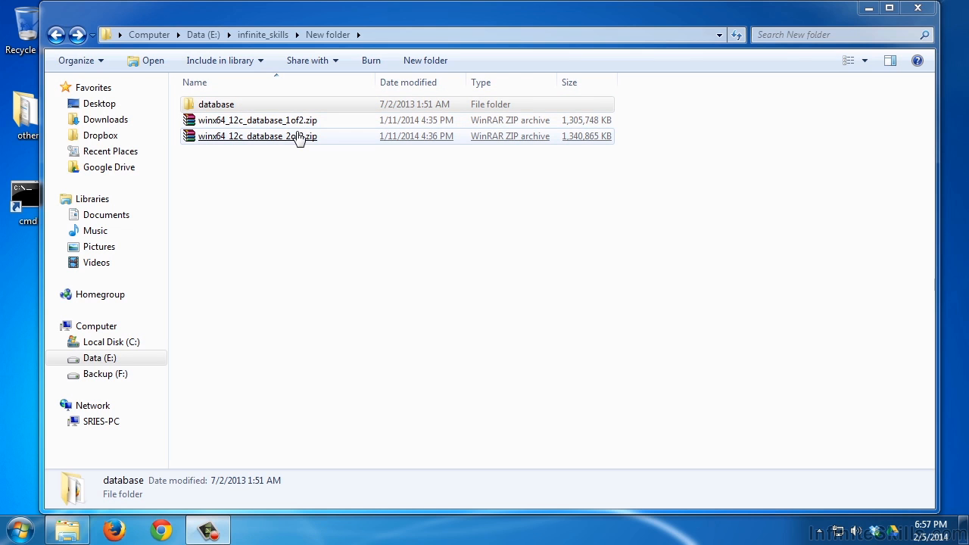
- Open the extracted database folder and select setup.exe
double_click(220, 104)
left_click(237, 134)
left_click(243, 153)
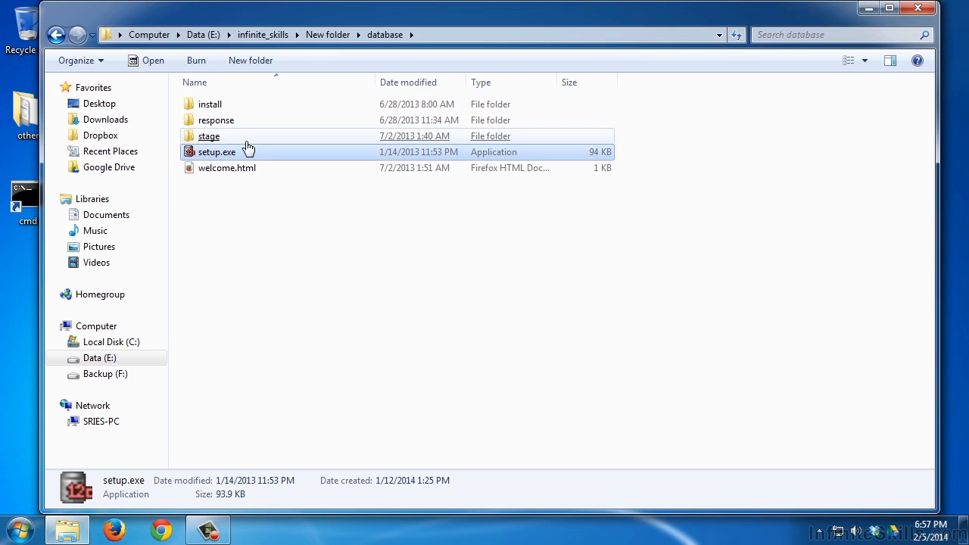
- Examine the contents of the stage and response folders, returning to the database folder
left_click(245, 141)
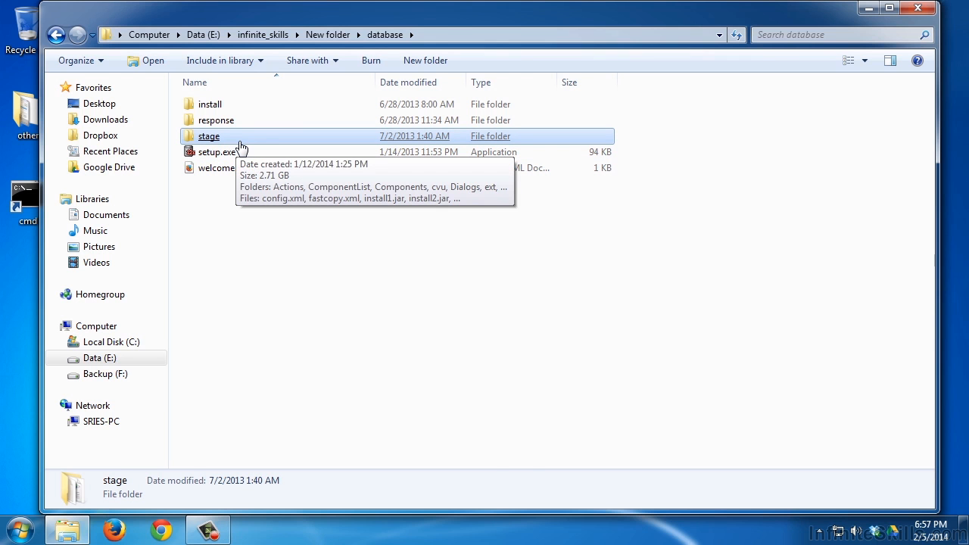
double_click(223, 144)
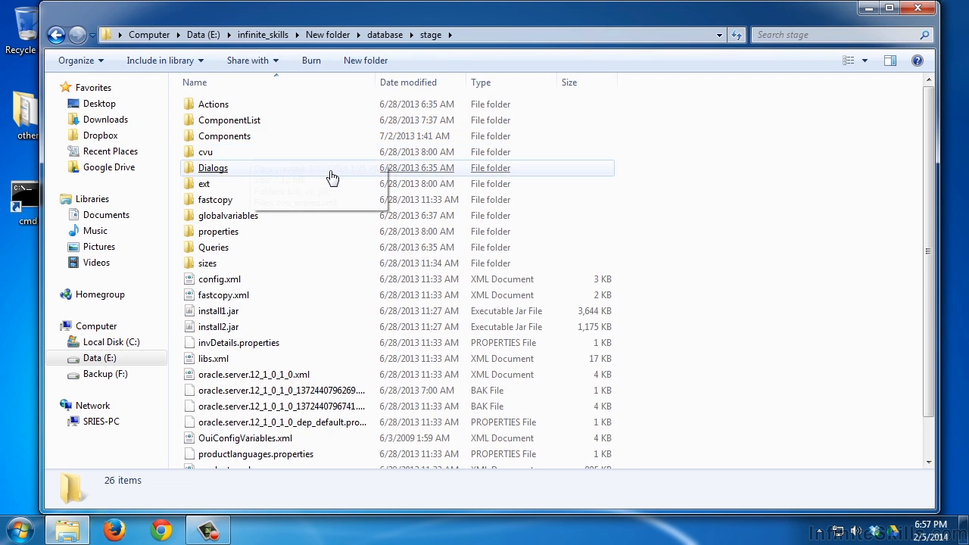
scroll(331, 174, "down", 2)
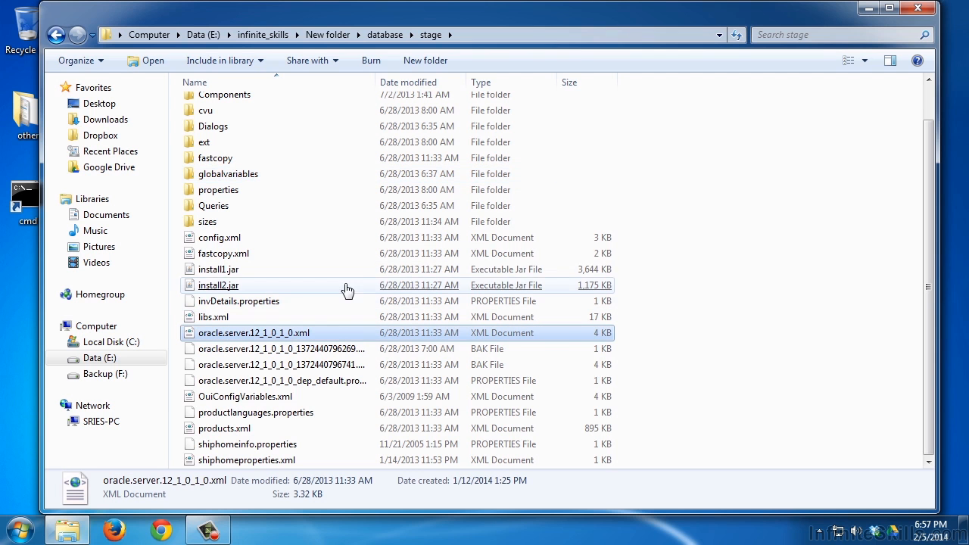
scroll(343, 244, "up", 1)
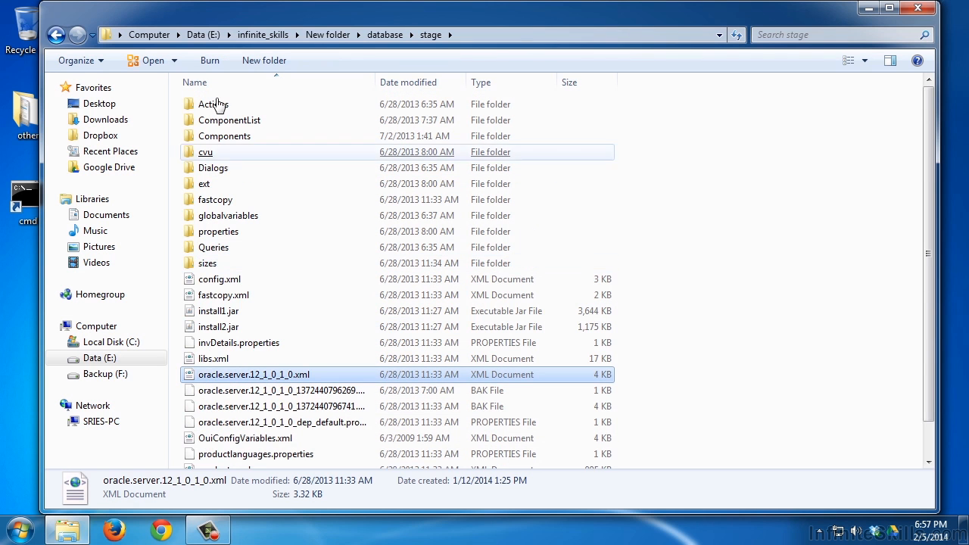
left_click(56, 35)
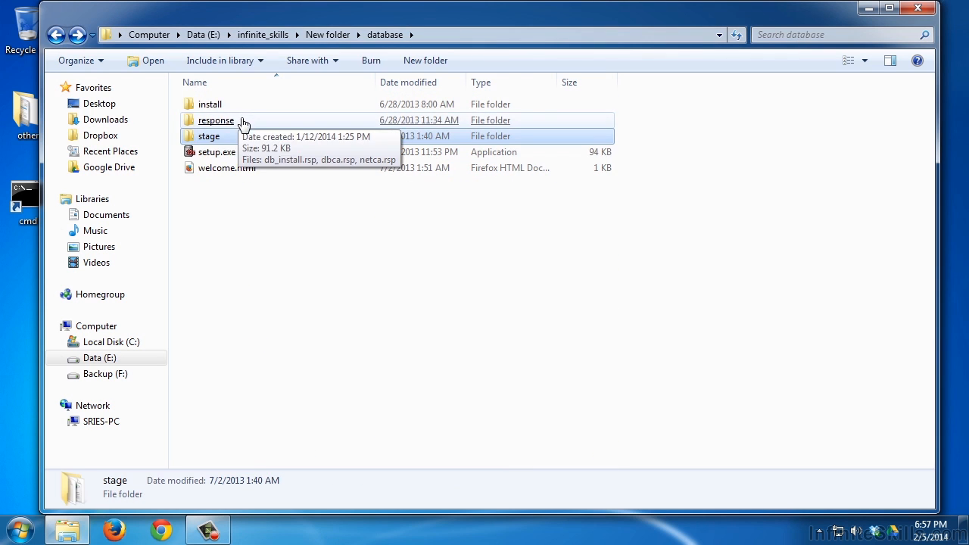
left_click(232, 122)
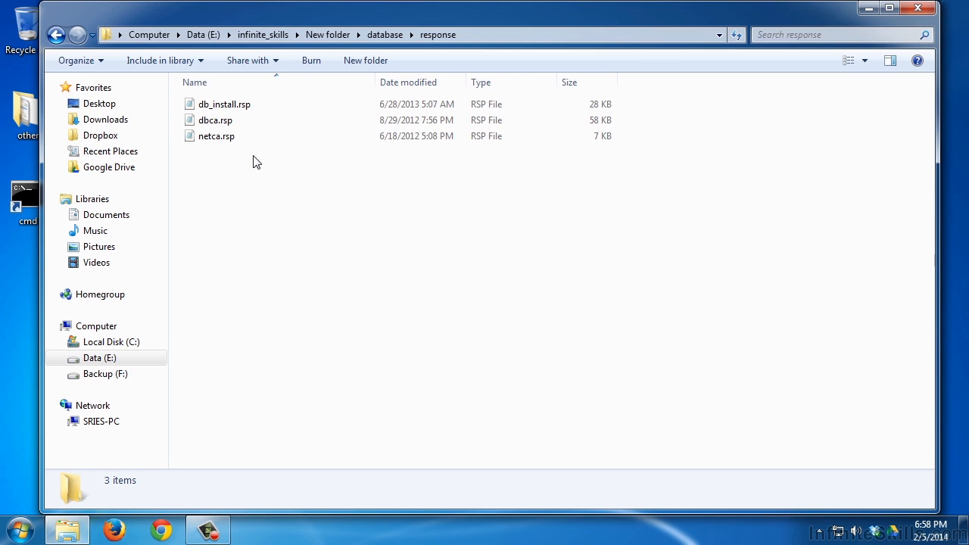
left_click(56, 34)
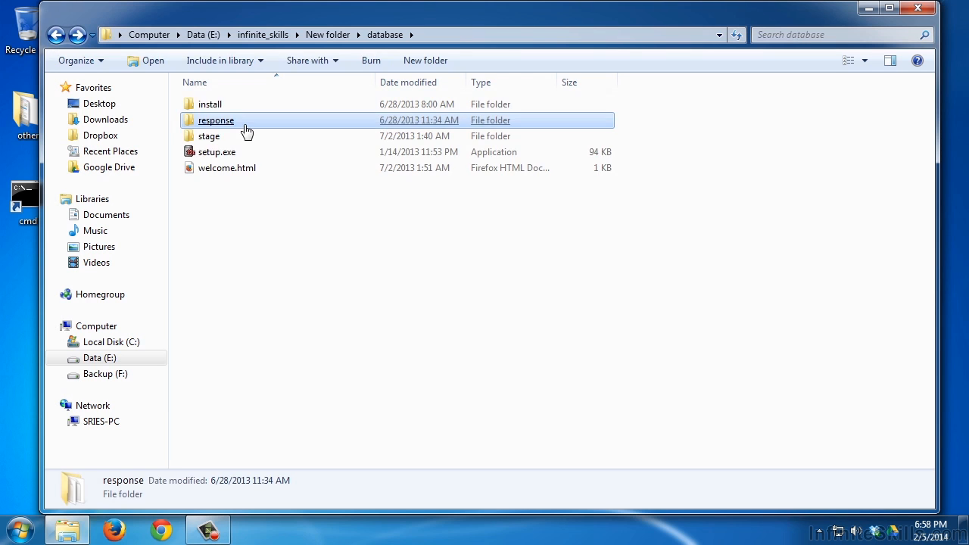
- Launch the Oracle Database installer by running setup.exe from the database folder
left_click(229, 153)
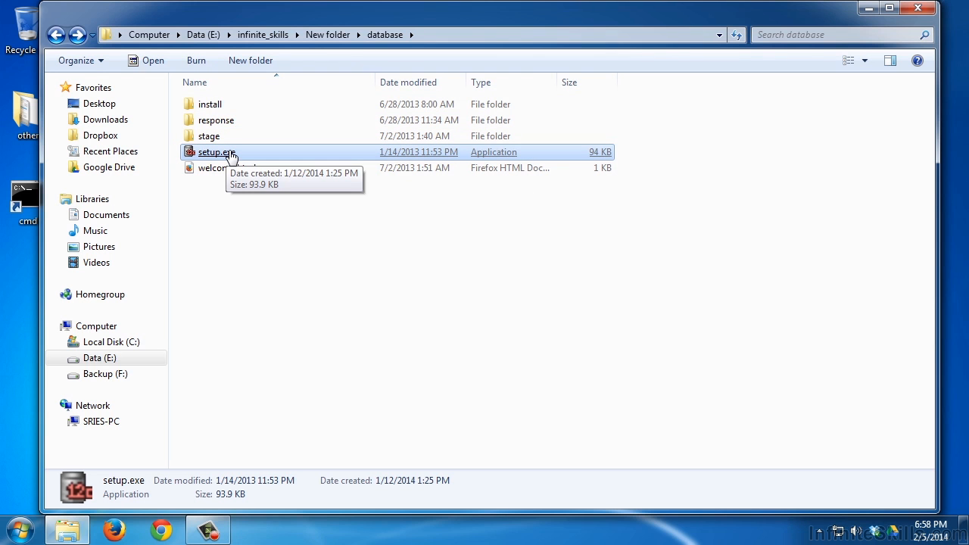
double_click(230, 153)
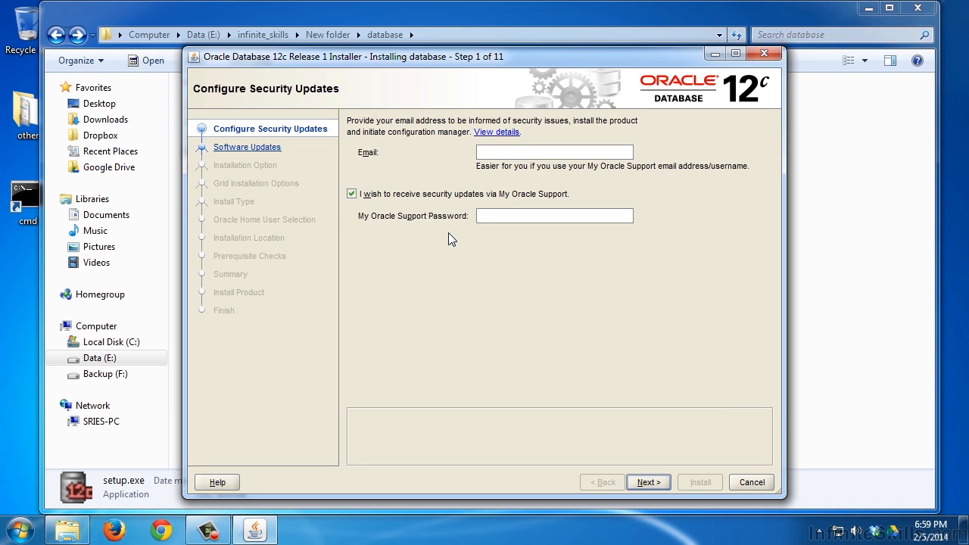
- Opt out of security updates via My Oracle Support and continue without providing an email address
left_click(351, 194)
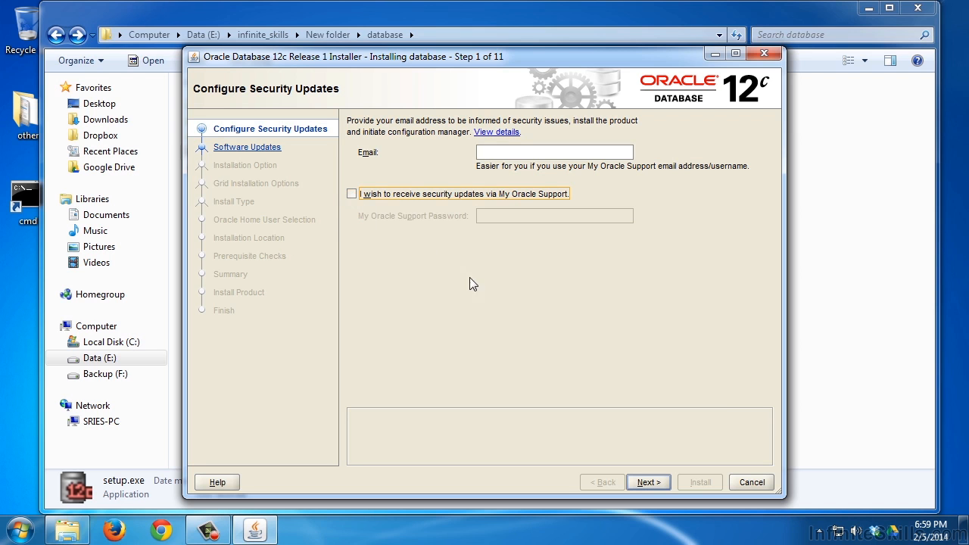
left_click(647, 483)
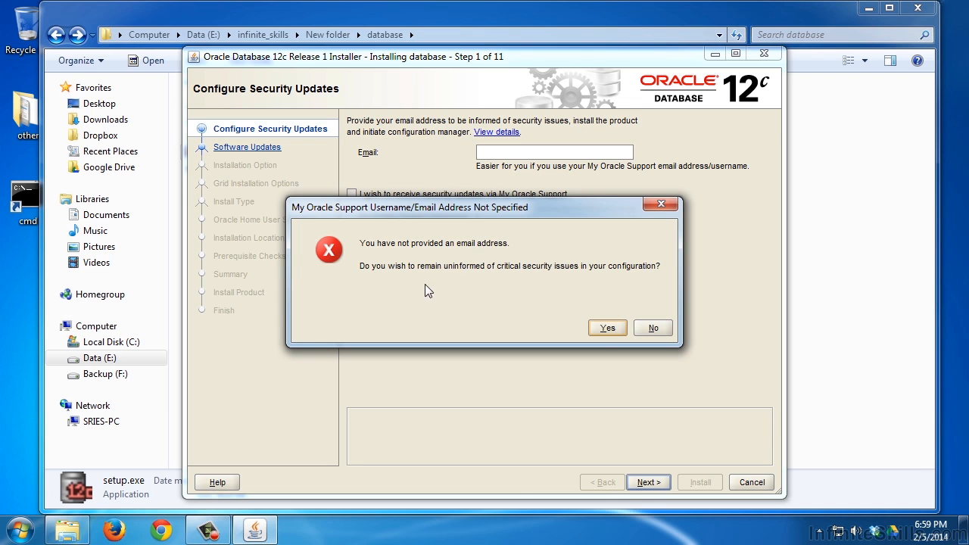
left_click(602, 332)
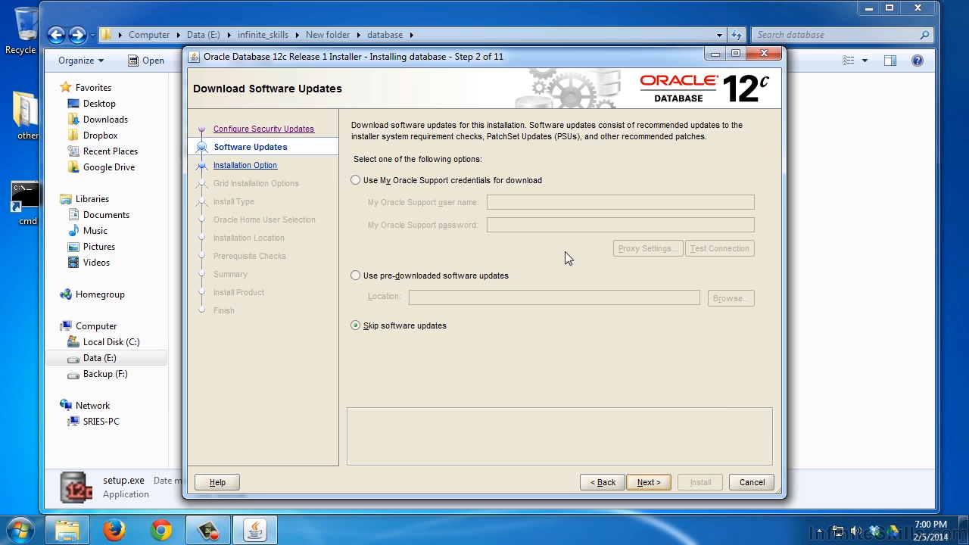
left_click(355, 180)
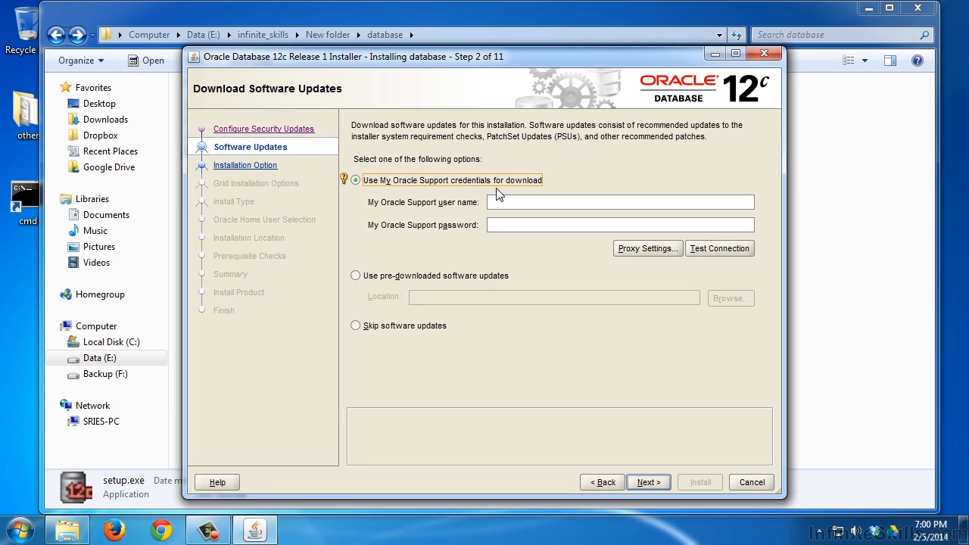
left_click(507, 211)
left_click(524, 226)
left_click(378, 277)
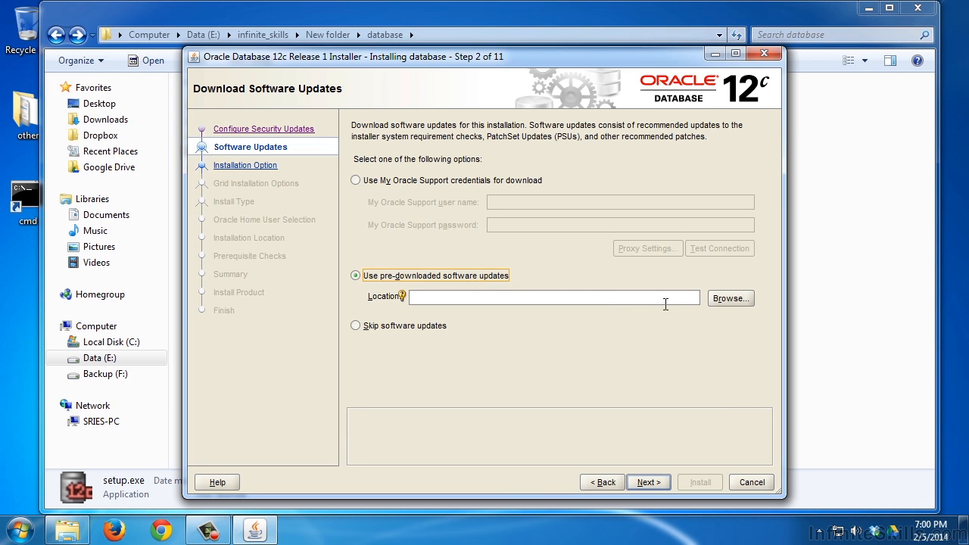
- Skip software updates and choose the Install database software only option
left_click(356, 326)
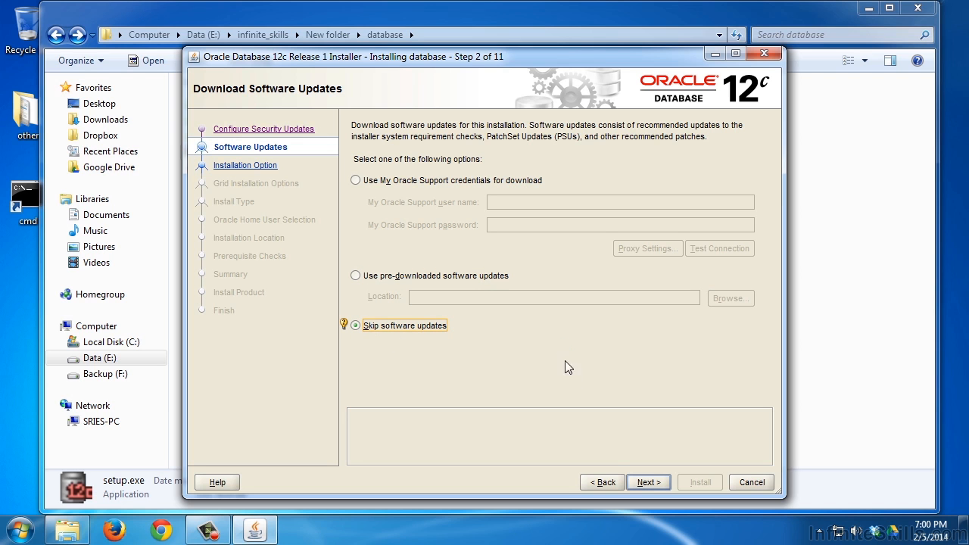
left_click(653, 483)
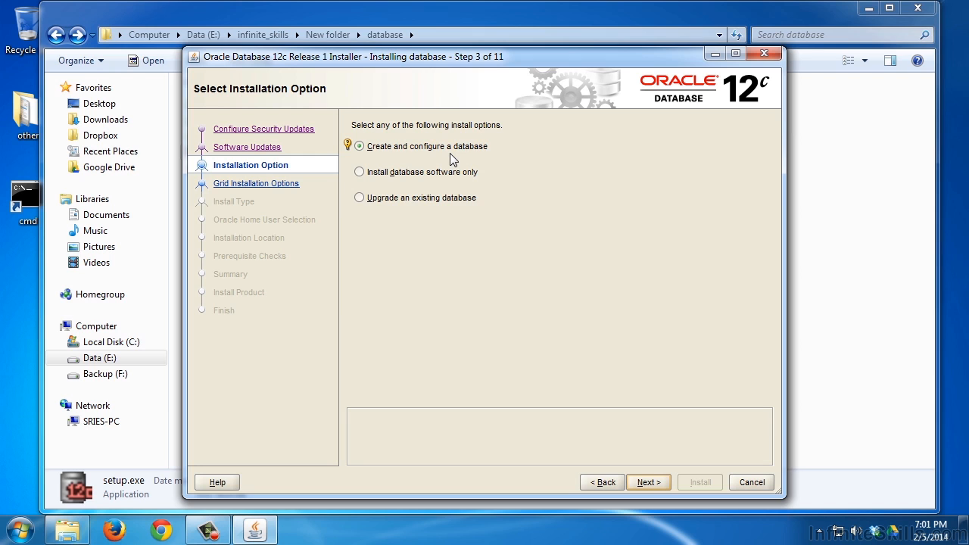
left_click(363, 172)
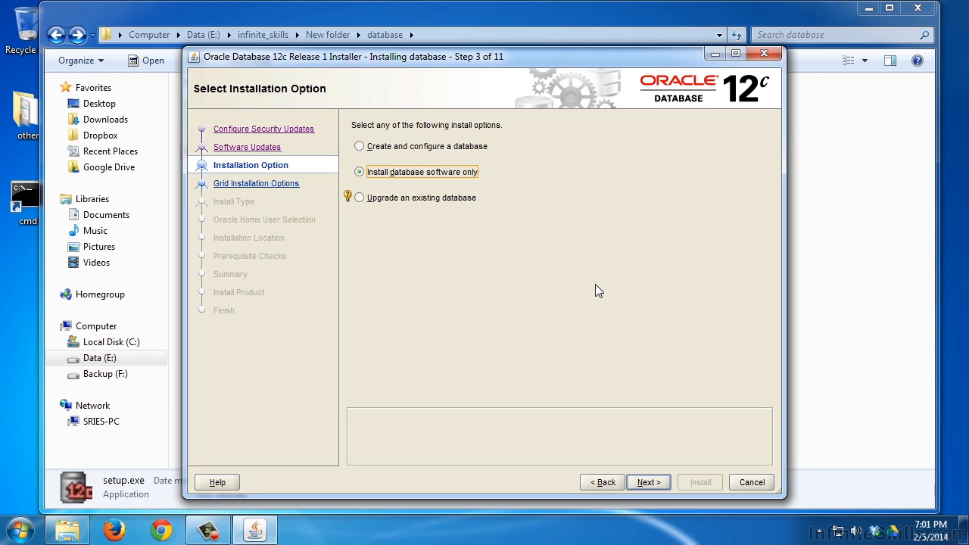
left_click(649, 482)
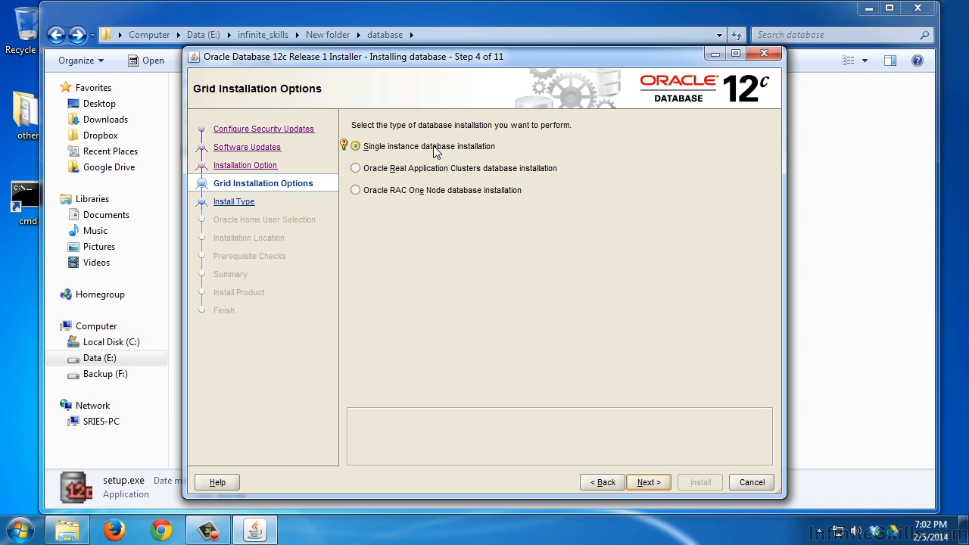
- Select Single instance database installation and accept English as the only product language
left_click(481, 149)
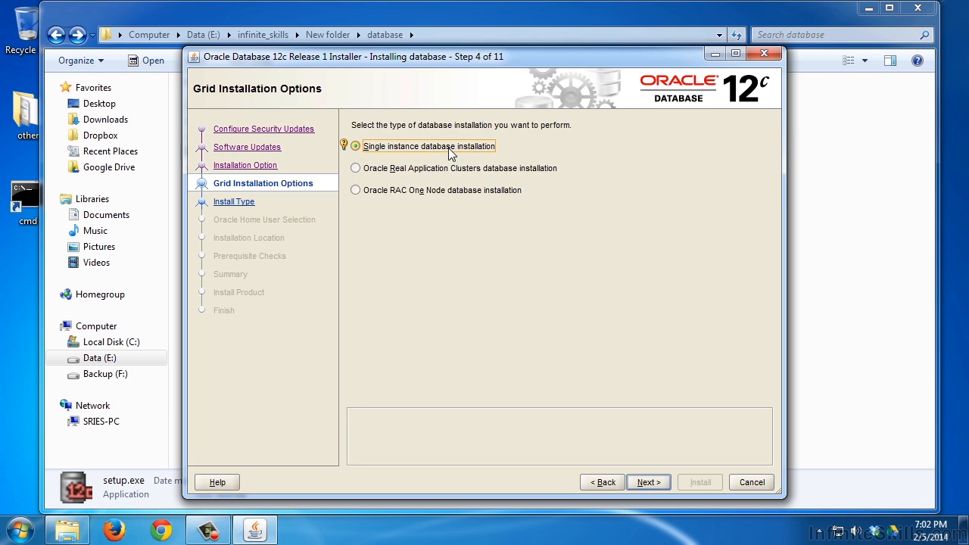
left_click(648, 482)
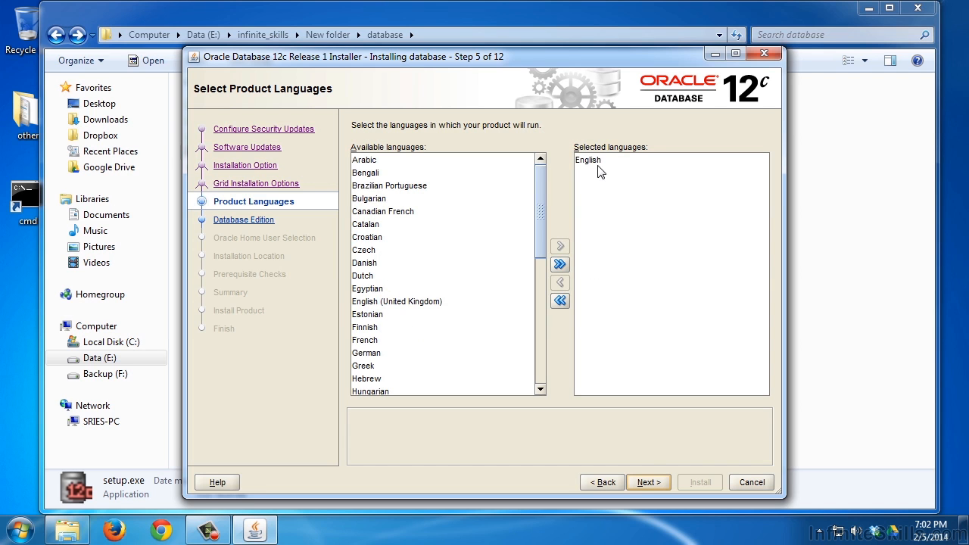
left_click(649, 482)
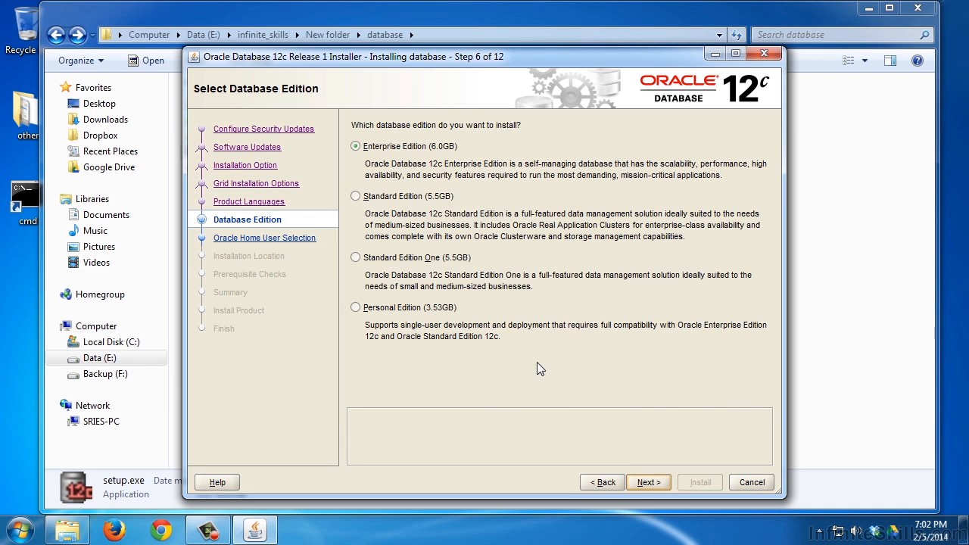
left_click(457, 150)
left_click(408, 196)
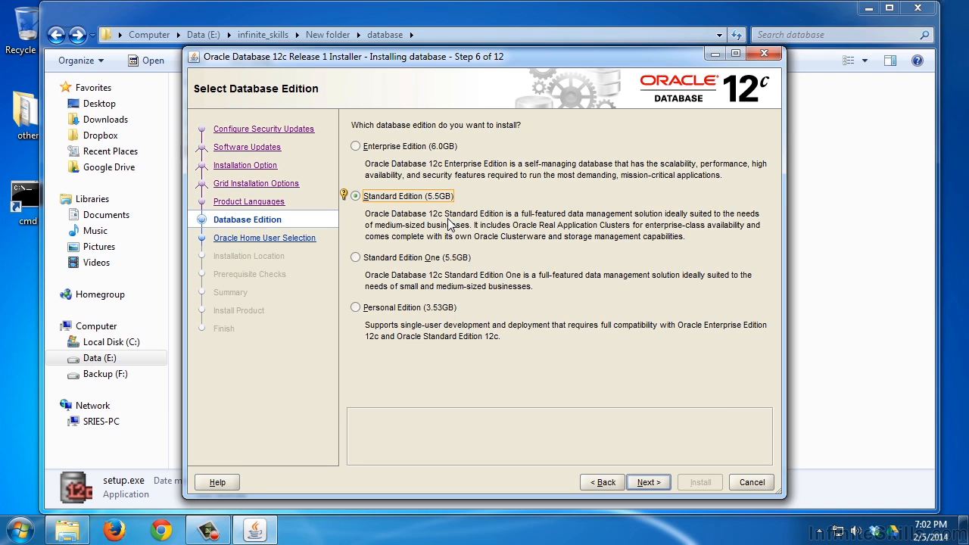
left_click(429, 263)
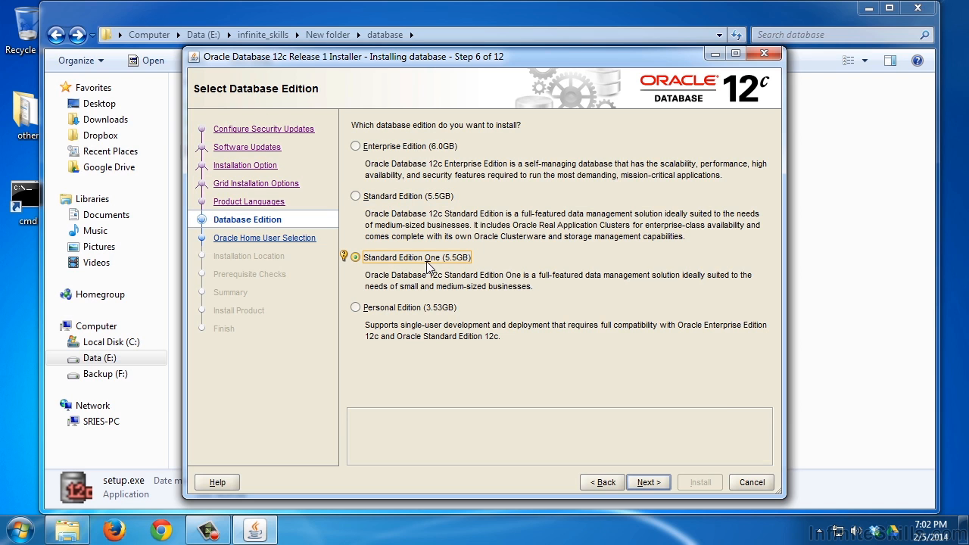
left_click(441, 309)
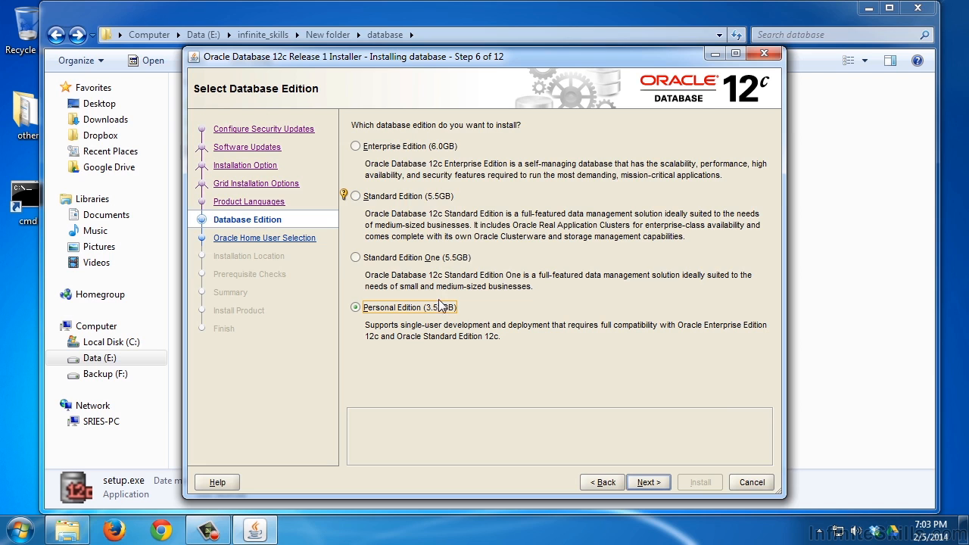
- Choose Enterprise Edition as the database edition and proceed to the Oracle home user selection
left_click(408, 148)
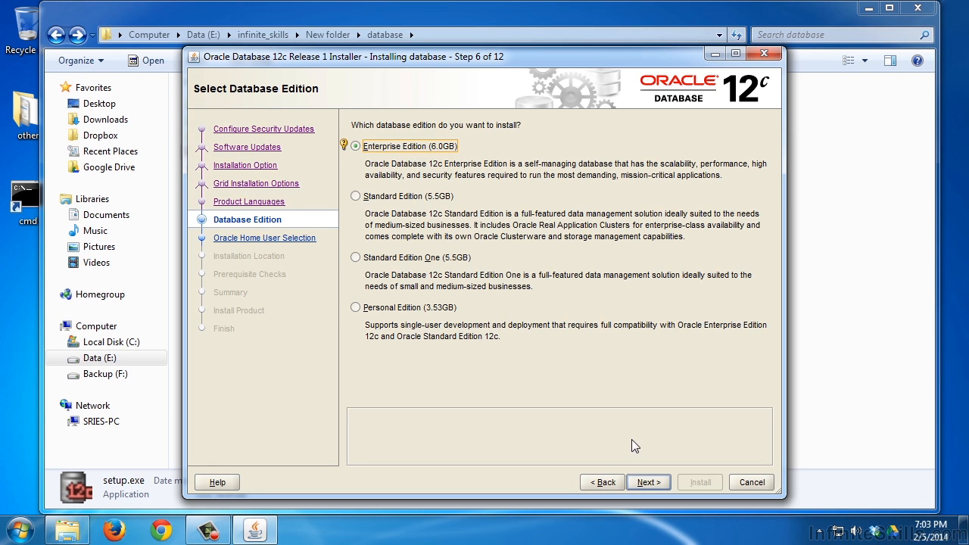
left_click(650, 483)
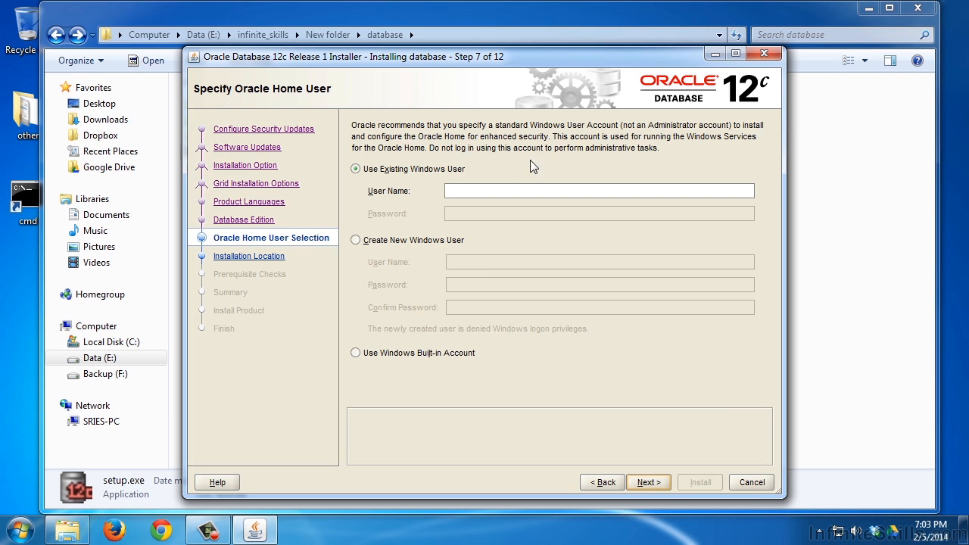
- Set the Oracle home user to the Windows Built-in Account and confirm continuing to the installation location
left_click(496, 193)
left_click(411, 239)
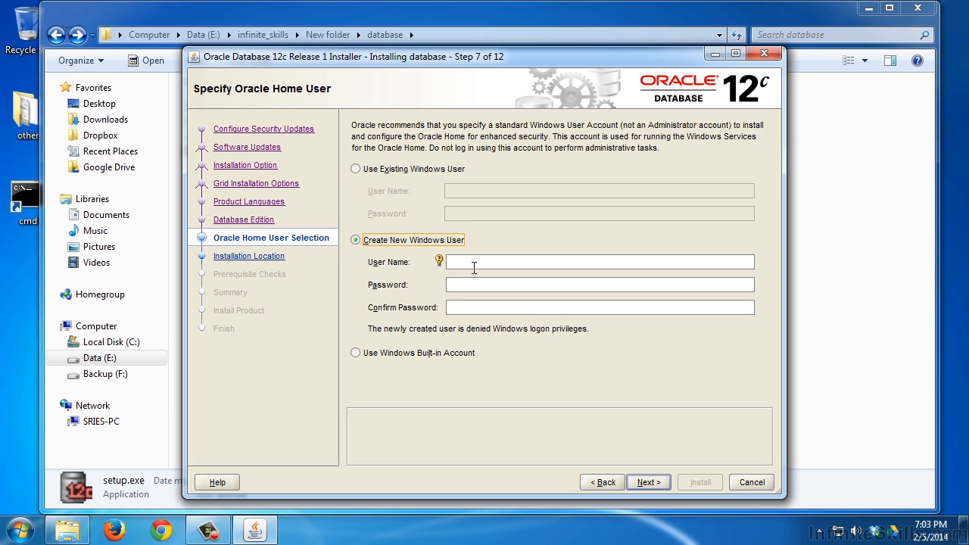
left_click(414, 353)
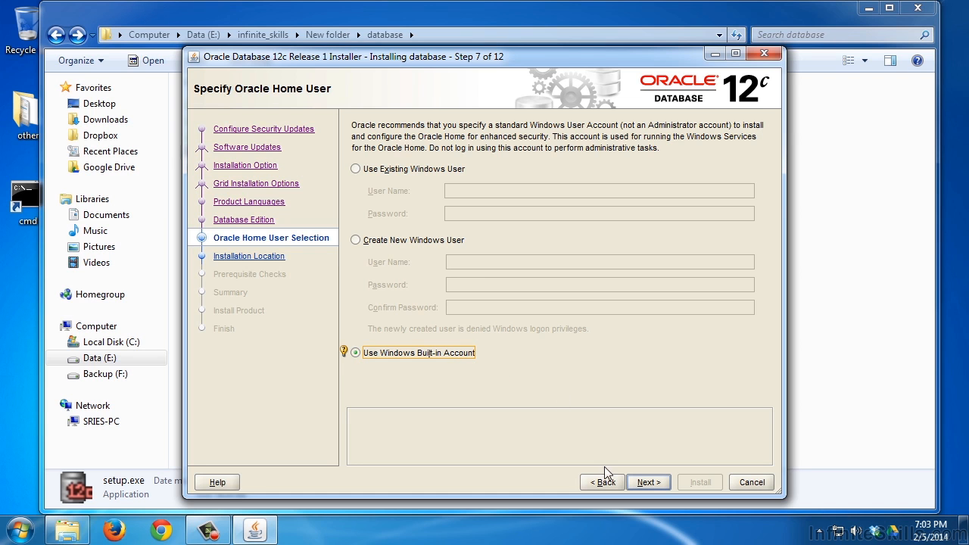
left_click(655, 483)
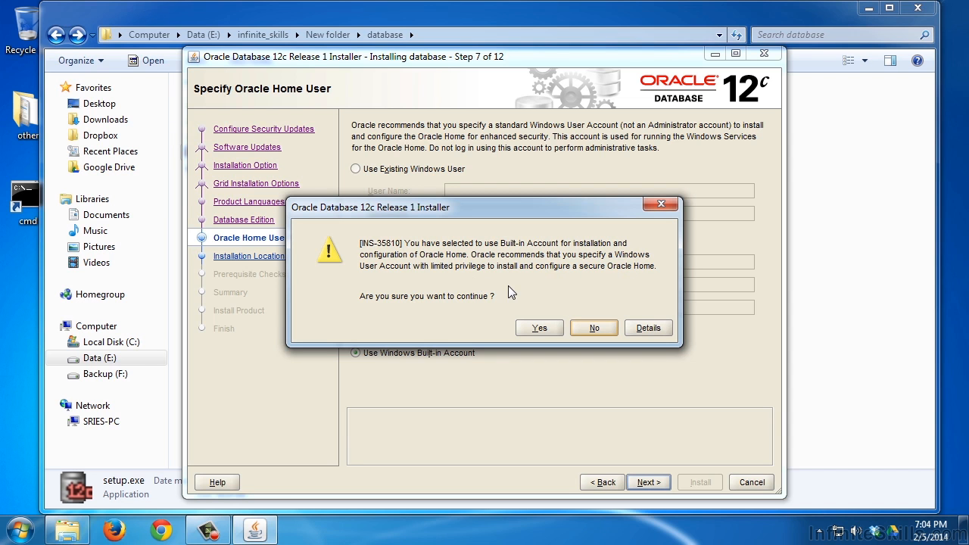
left_click(538, 329)
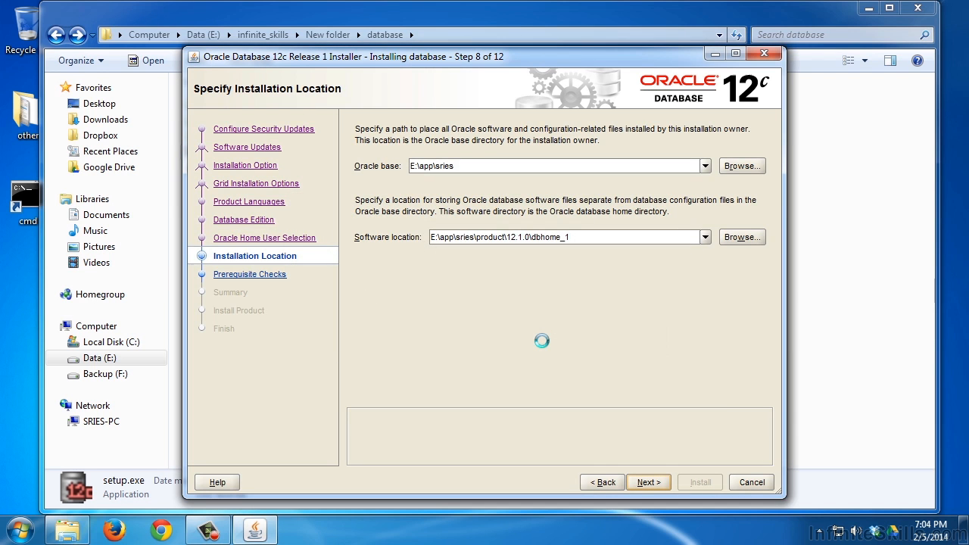